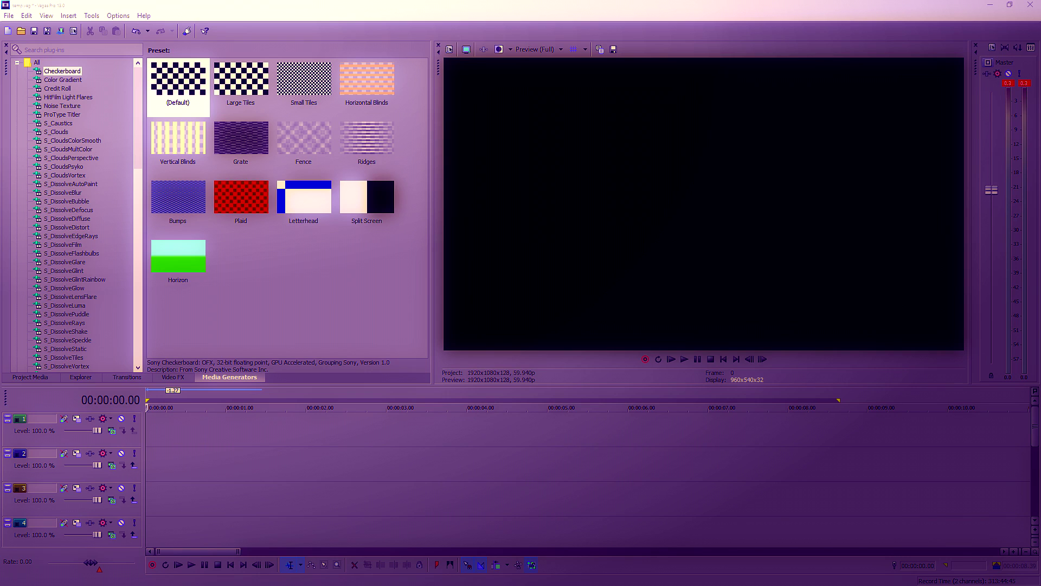
- Place the test gameplay clip at the start of the timeline and remove its audio together with the emptied audio track
left_click_drag(576, 465, 165, 432)
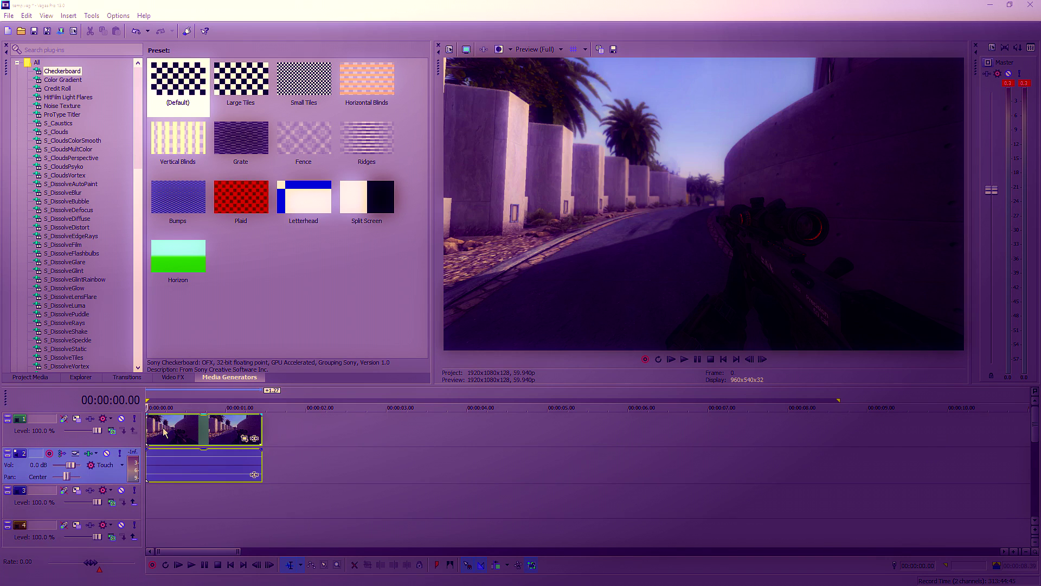
left_click(166, 473)
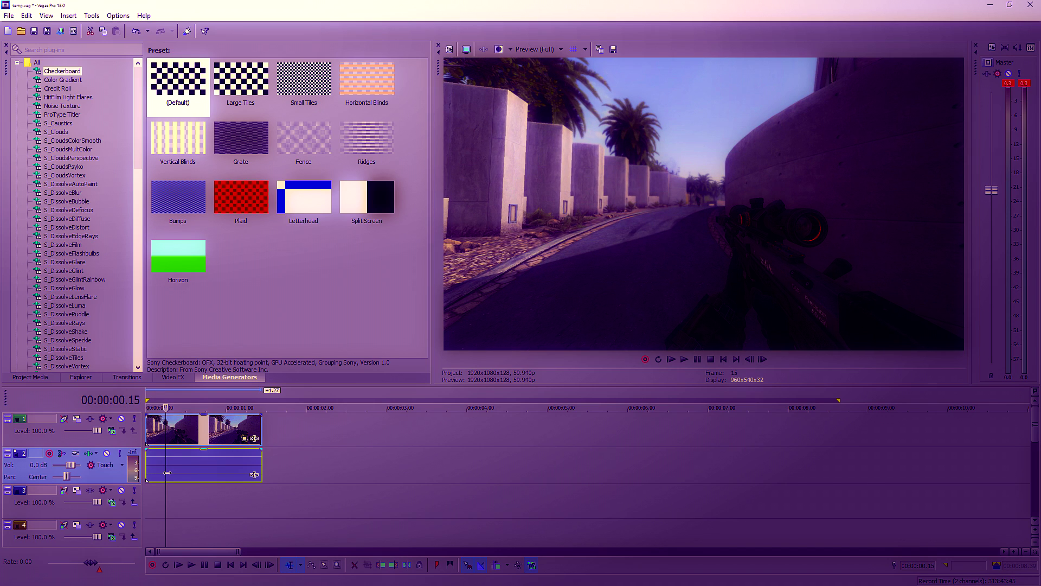
key("Delete")
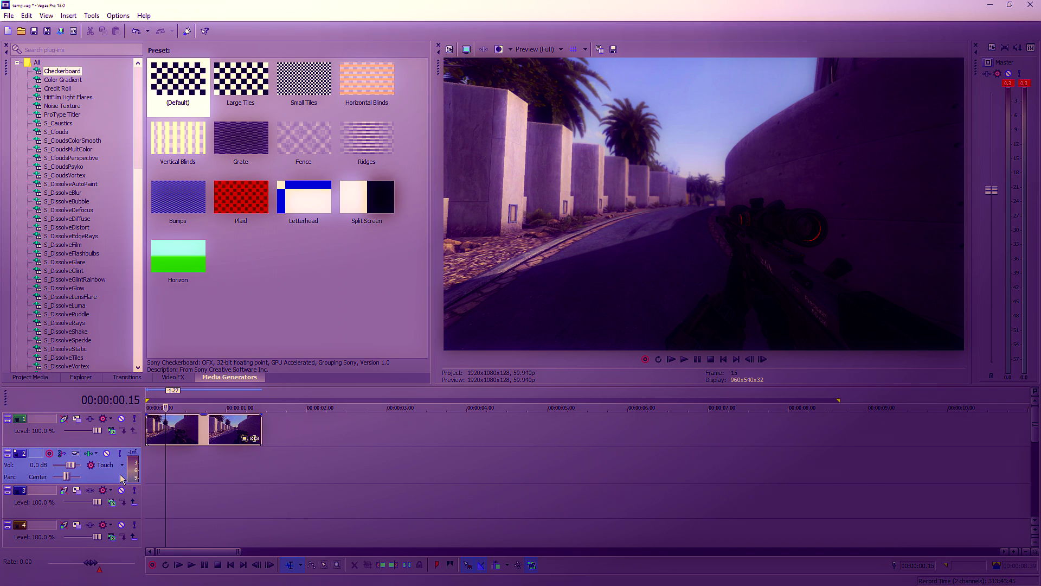
key("Delete")
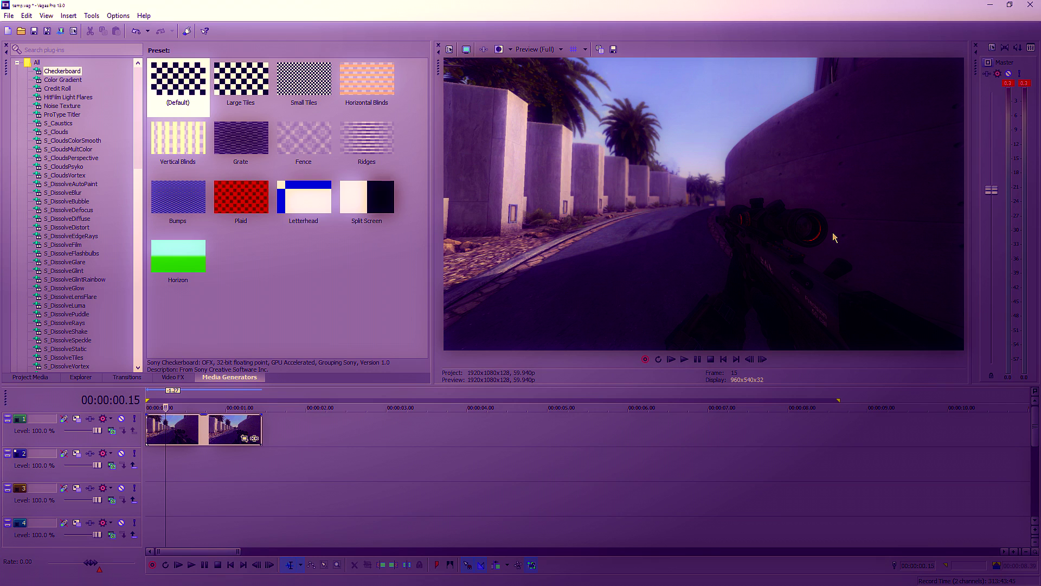
- Duplicate the video clip onto the second track, aligned directly beneath the original
left_click(227, 438)
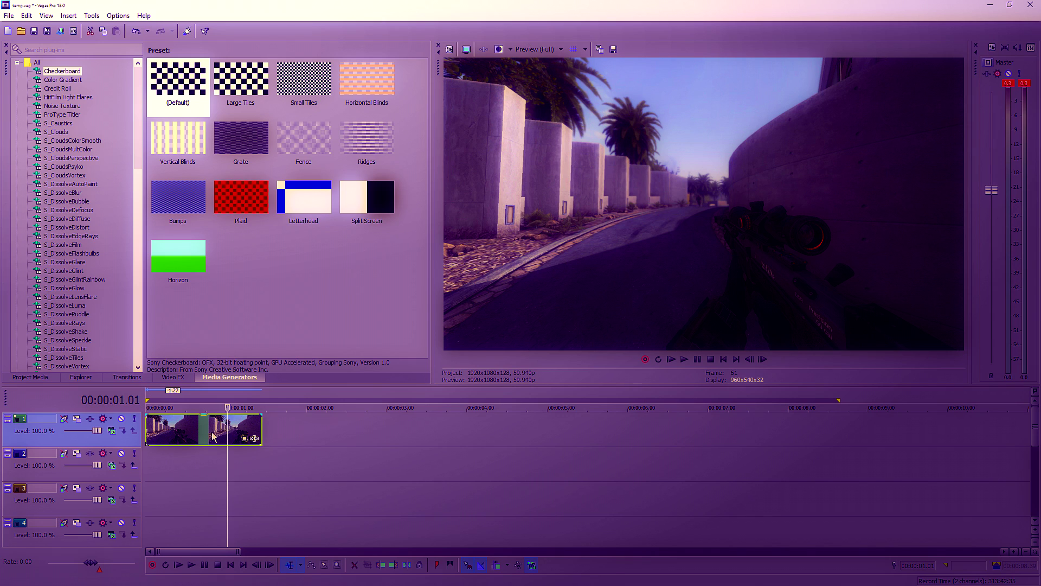
mouse_move(212, 440)
left_mouse_down()
mouse_move(203, 473)
mouse_move(204, 456)
left_mouse_up()
left_click(222, 460)
- Add Sony Color Corrector (Secondary) and Sony Cookie Cutter to the upper clip, with Cookie Cutter first in the effect chain
left_click(254, 438)
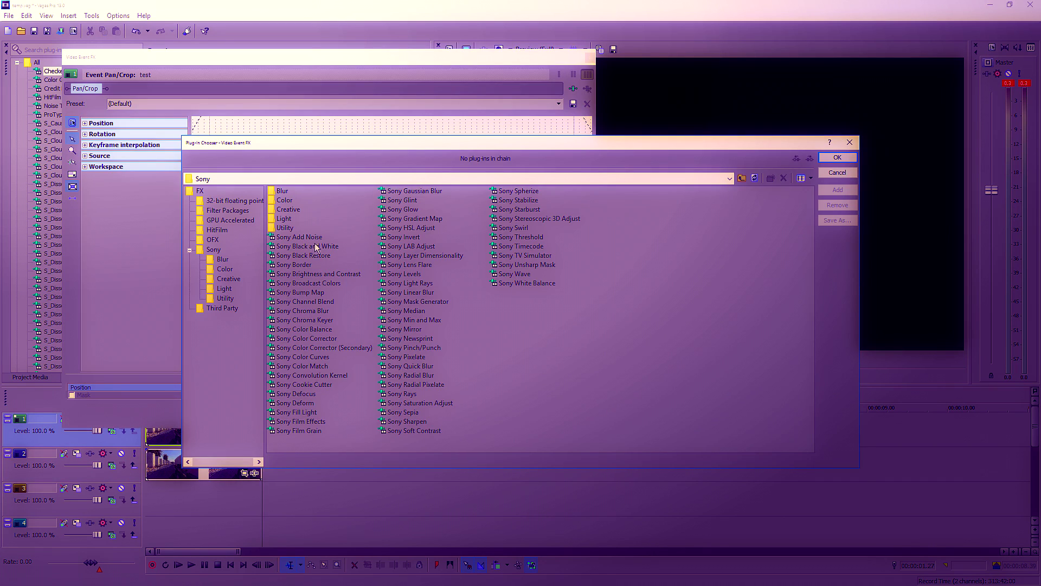
left_click(341, 348)
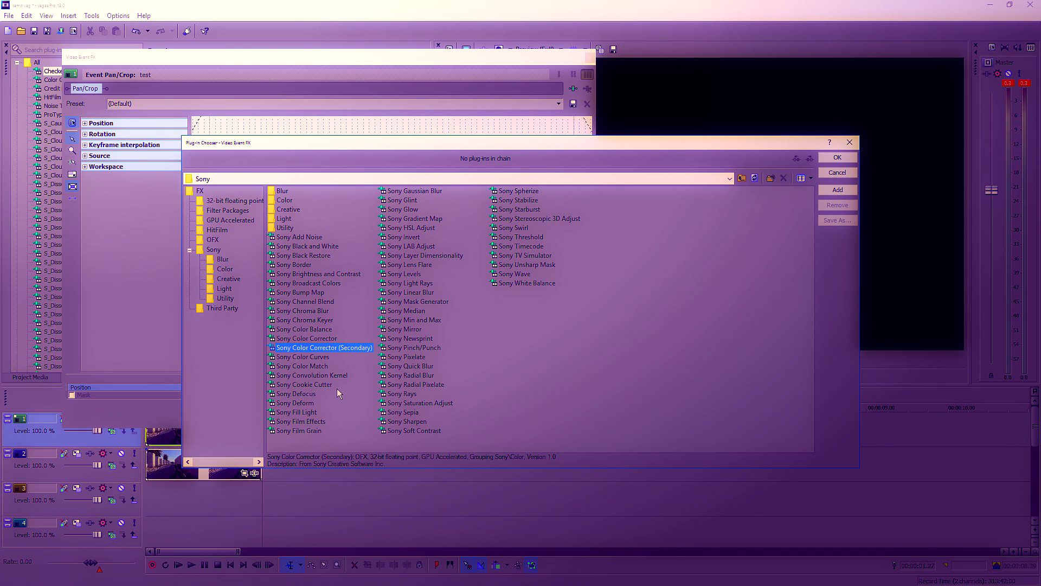
left_click(310, 385, "ctrl")
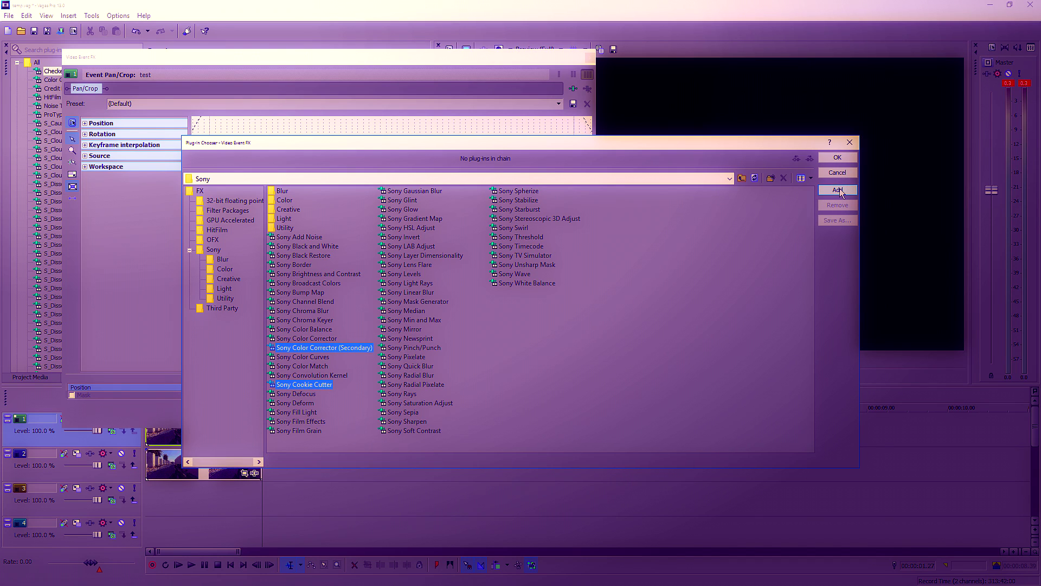
left_click(838, 190)
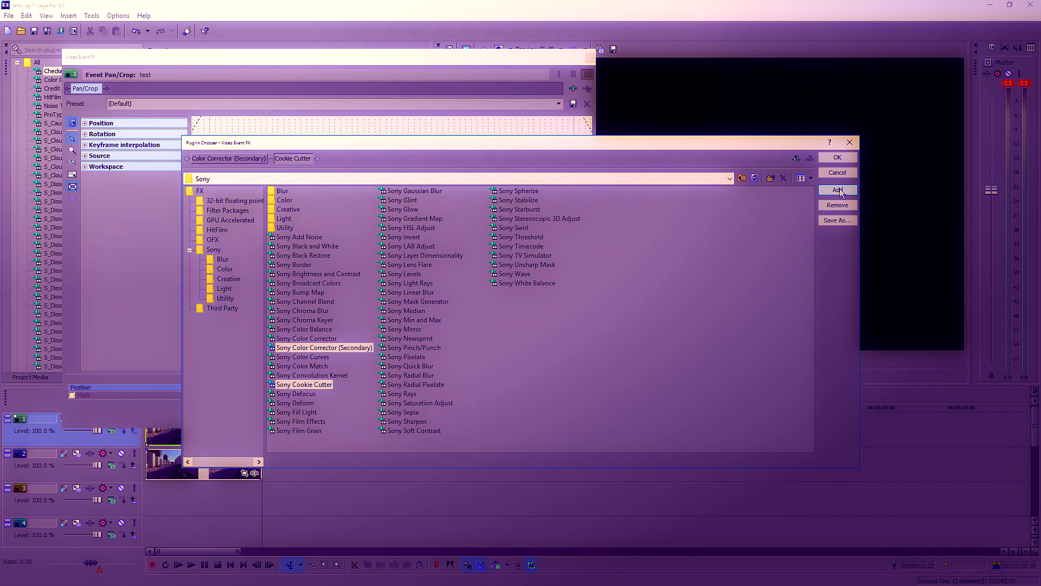
left_click(837, 158)
left_click_drag(166, 95, 285, 93)
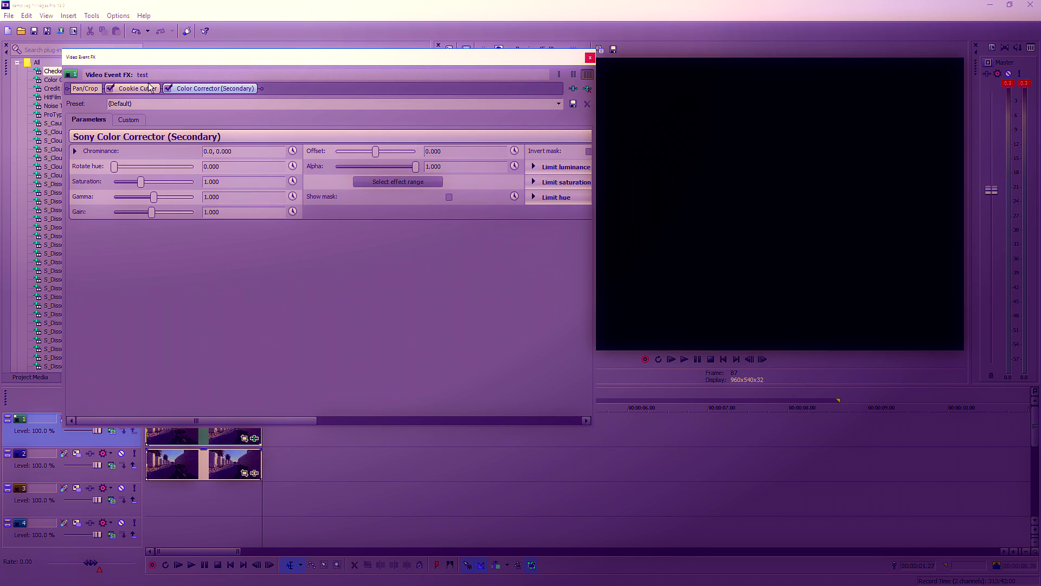
- Enable Cookie Cutter size and center animation from the first frame, with size 0.100 and the circle centered on the scope at 0.646, 0.419
left_click(146, 91)
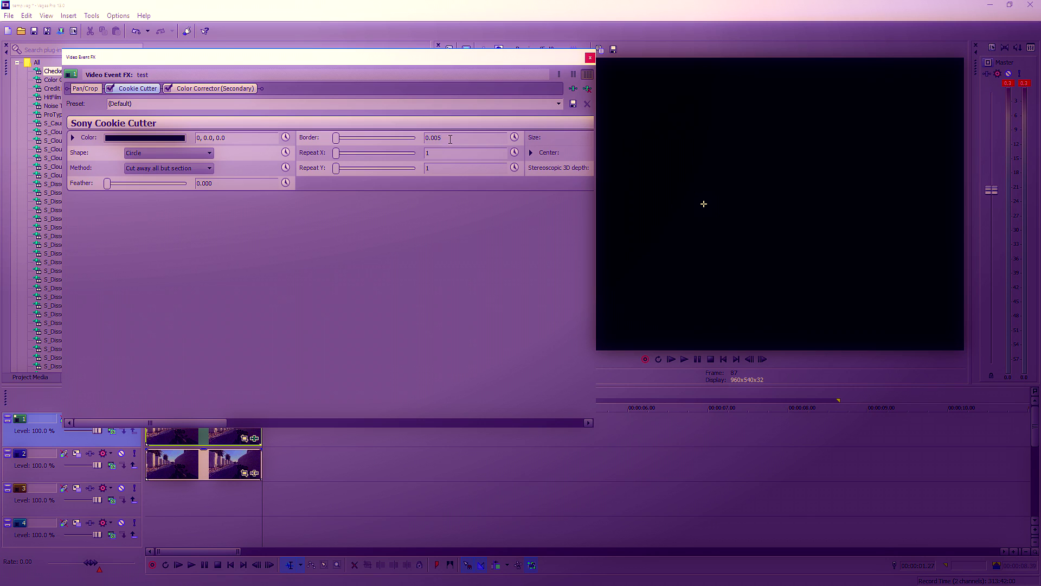
left_click(724, 359)
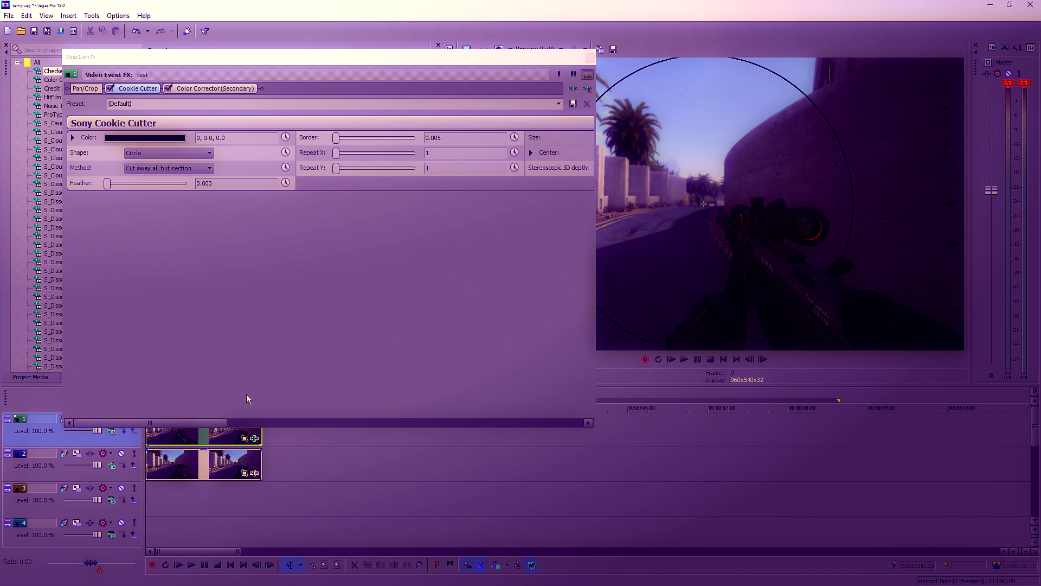
left_click_drag(206, 423, 570, 426)
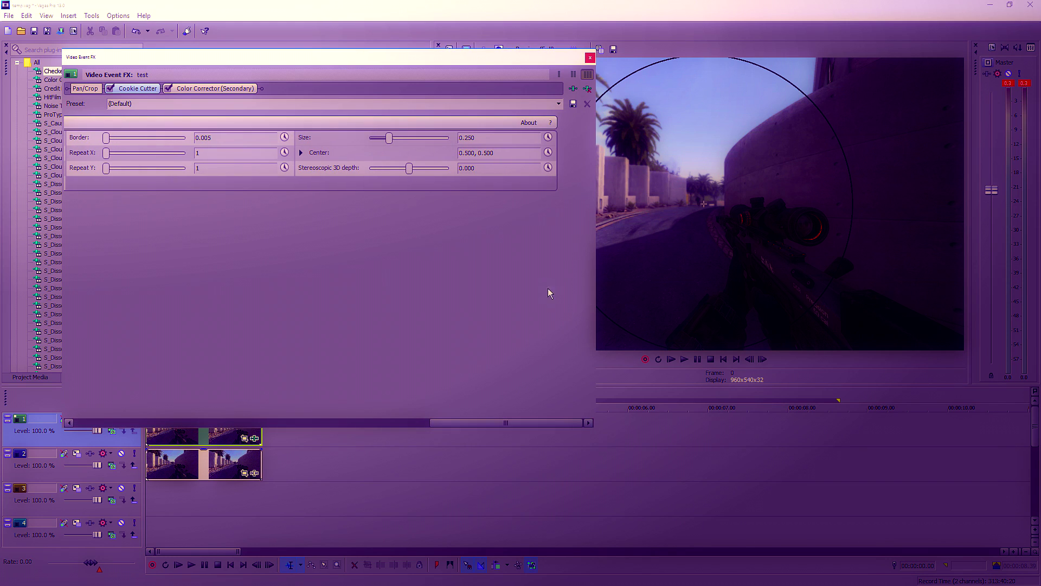
left_click(548, 137)
scroll(411, 146, "down", 5)
left_click_drag(703, 203, 779, 228)
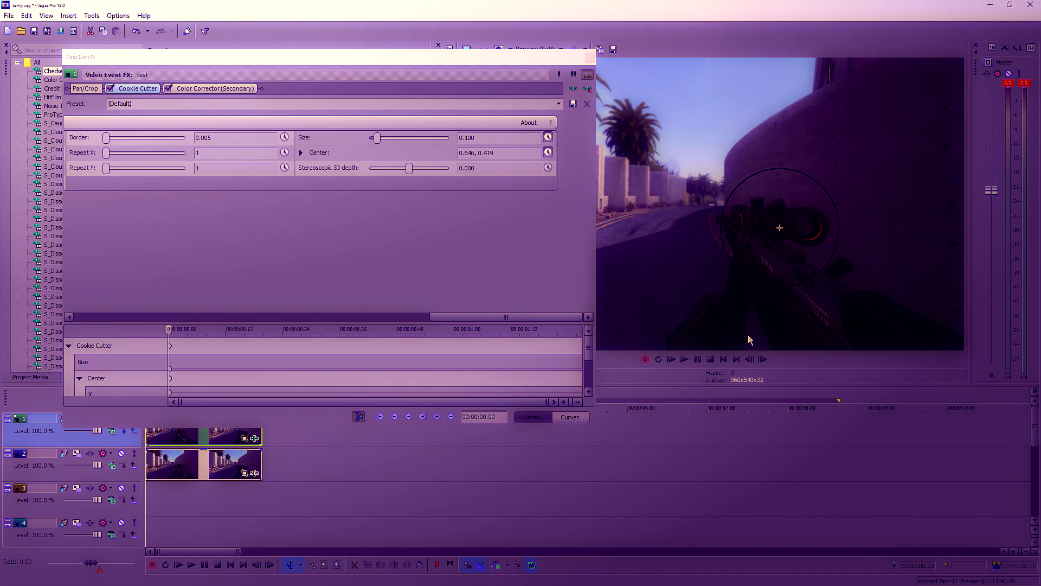
- Play the clip and advance through its final frames to check the circle's position against the rifle scope
left_click(698, 360)
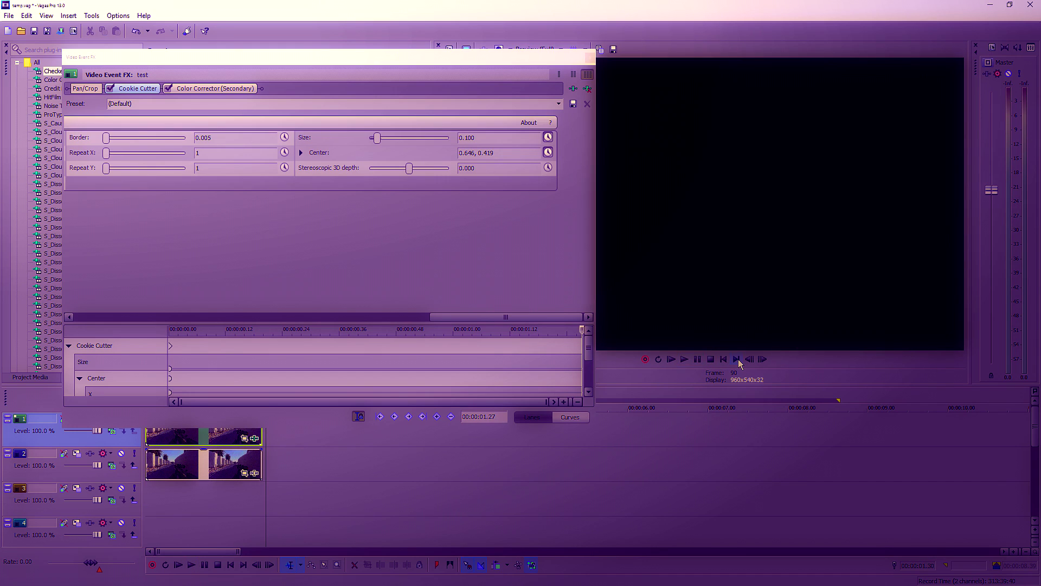
left_click(725, 360)
left_click(698, 361)
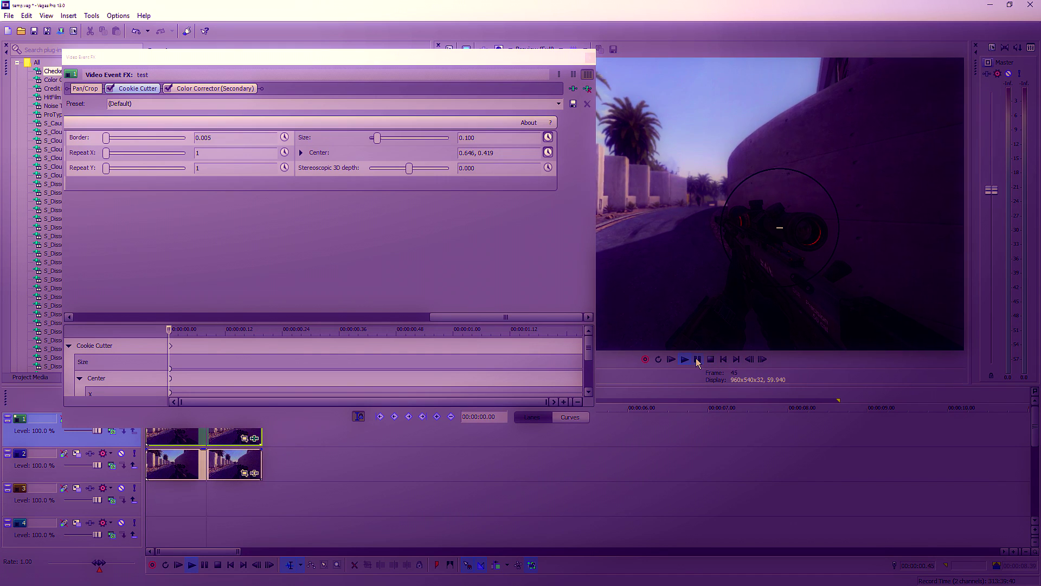
left_click(698, 360)
left_click(762, 360)
left_click(763, 359)
left_click(762, 359)
left_click(763, 360)
left_click(763, 360)
left_click(763, 360)
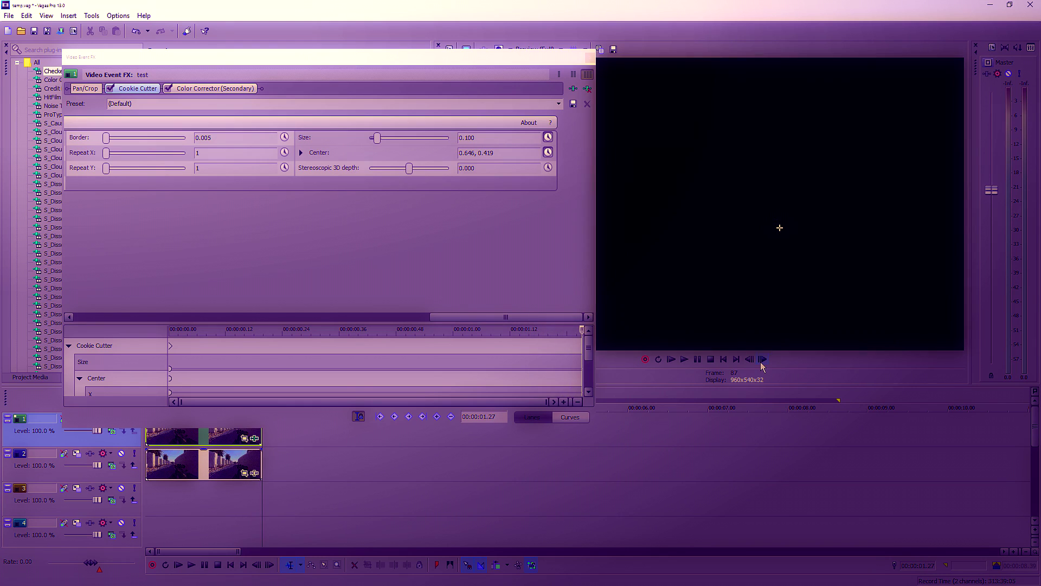
left_click(724, 359)
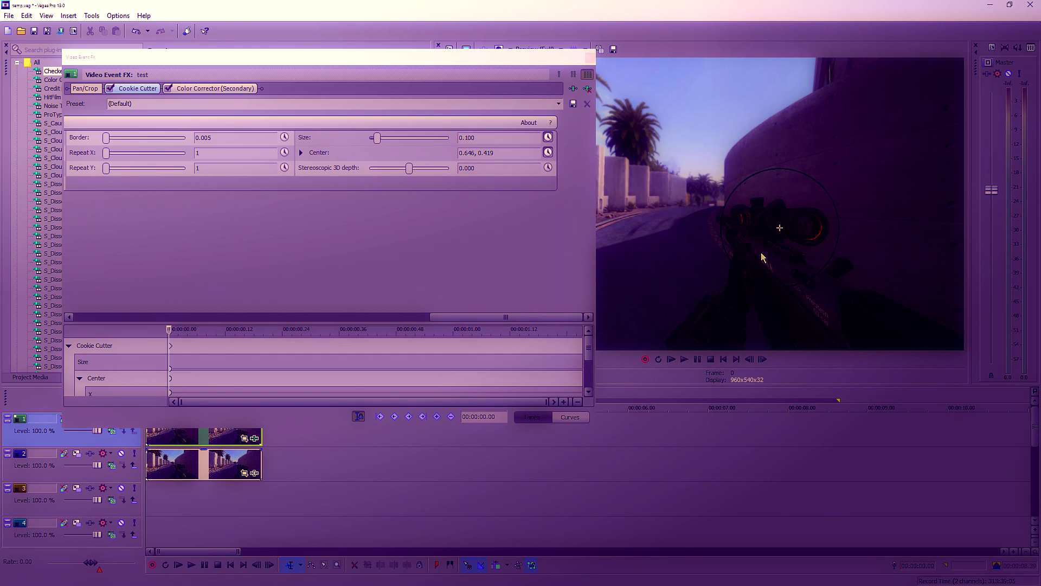
- Move the Cookie Cutter circle to 0.500, 0.500 and set its border to 0.000 and feather to 2.000
left_click_drag(780, 232, 704, 205)
left_click_drag(450, 317, 220, 310)
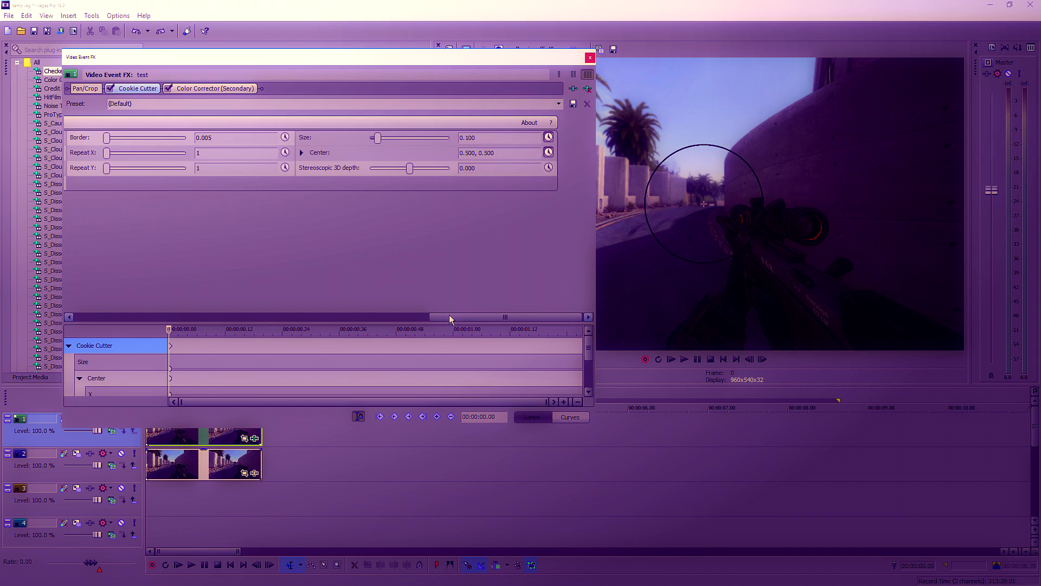
left_click_drag(257, 140, 253, 140)
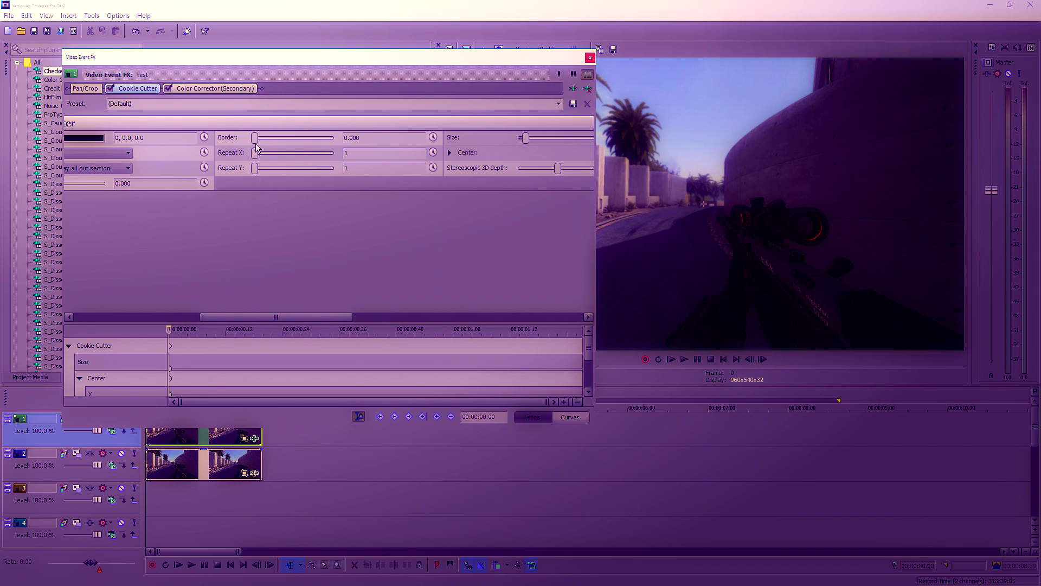
left_click_drag(278, 317, 122, 254)
left_click_drag(113, 184, 188, 183)
- Mute the second video track and move the feathered cutout back over the rifle scope, checking it in playback
left_click(122, 453)
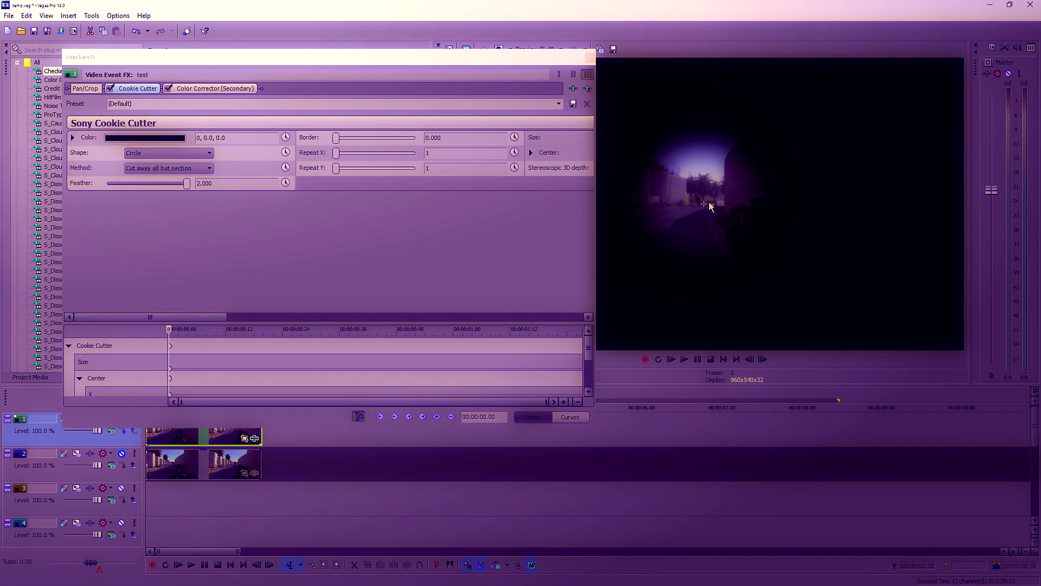
left_click_drag(704, 205, 782, 238)
left_click(699, 360)
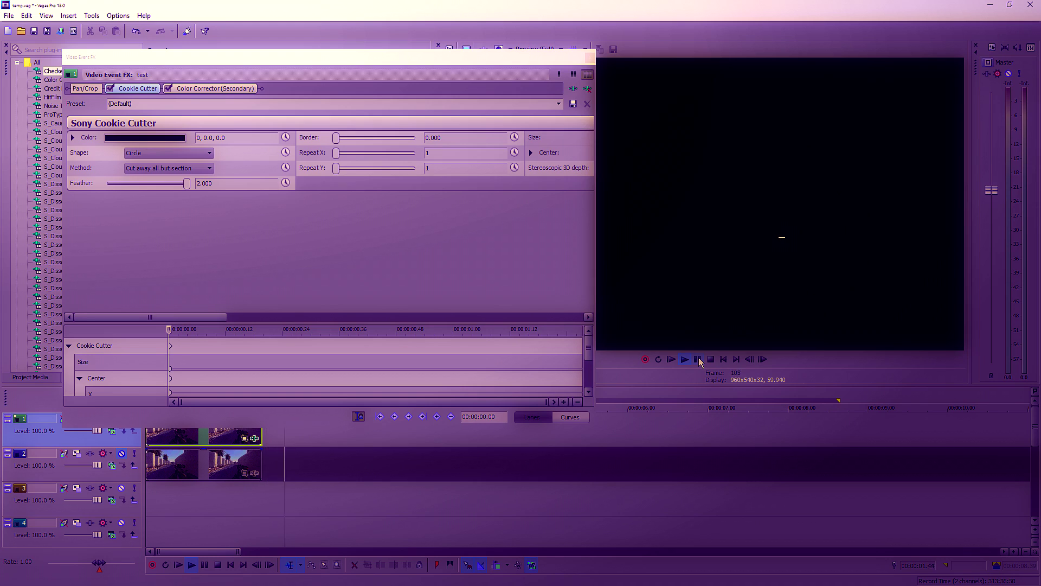
left_click(726, 361)
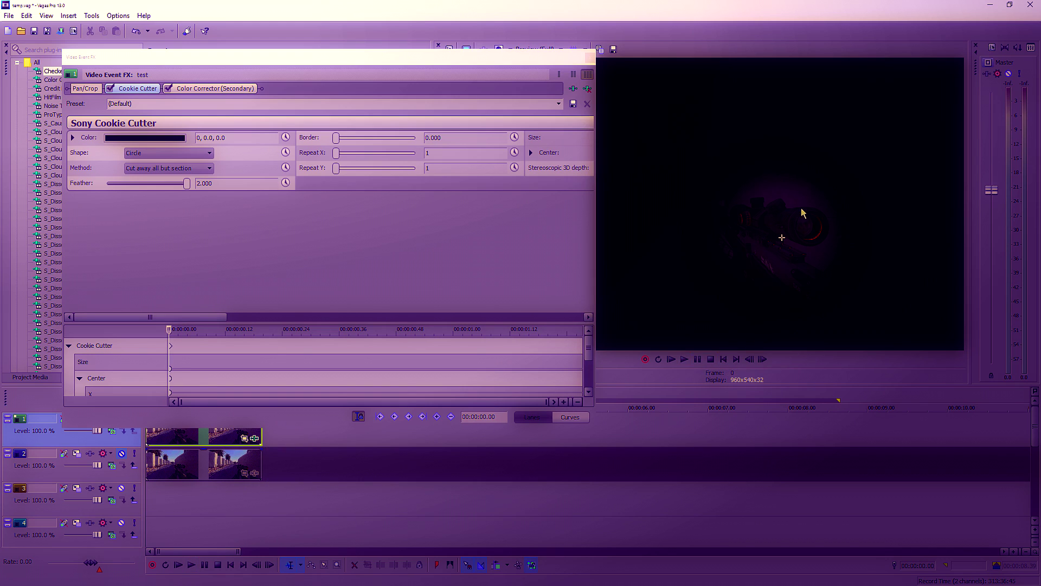
- Open the upper clip's Color Corrector (Secondary) settings and unmute the second video track
left_click(211, 89)
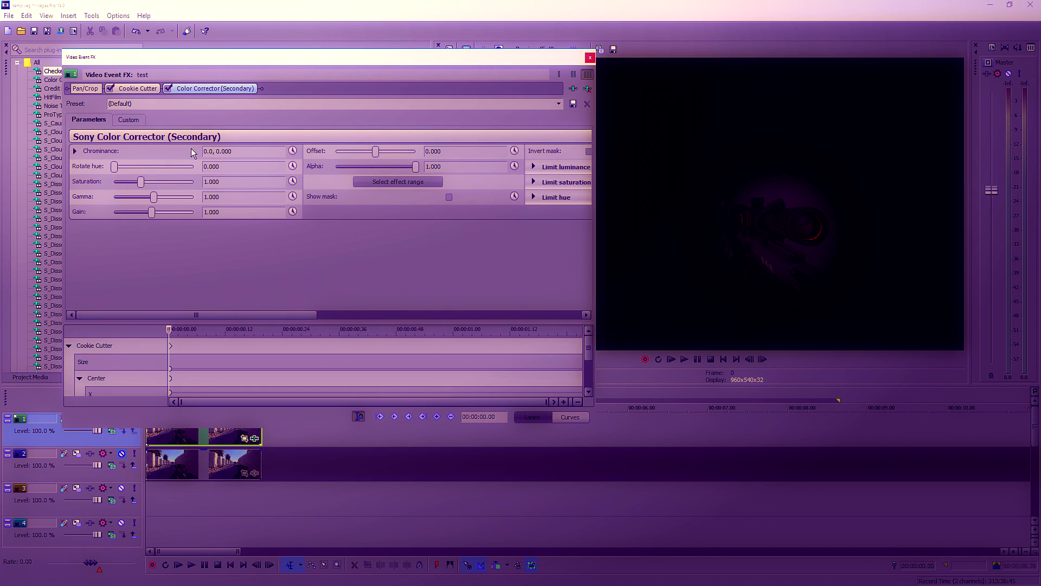
scroll(331, 478, "up", 5)
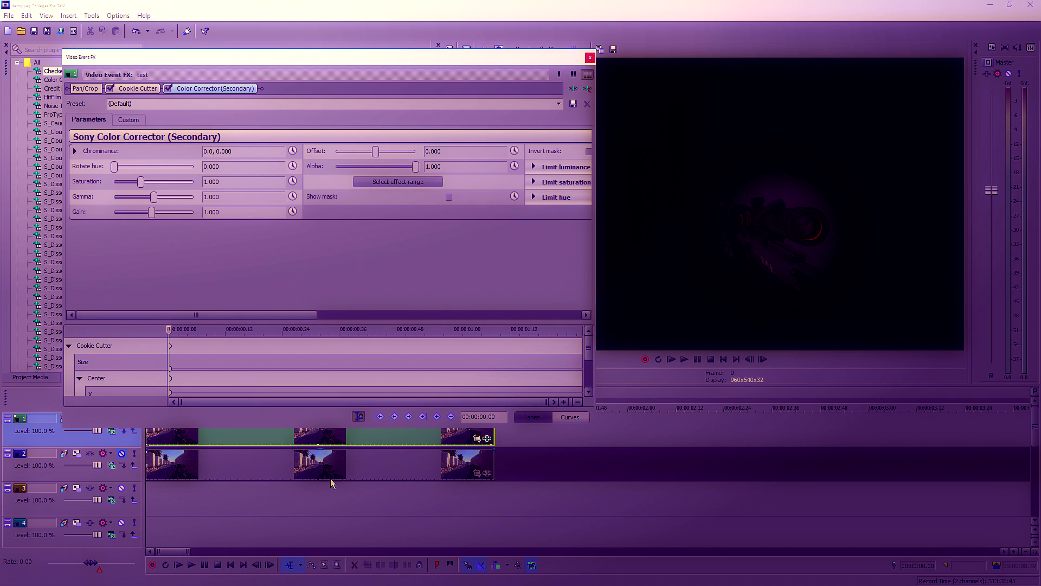
left_click(122, 454)
scroll(299, 474, "up", 3)
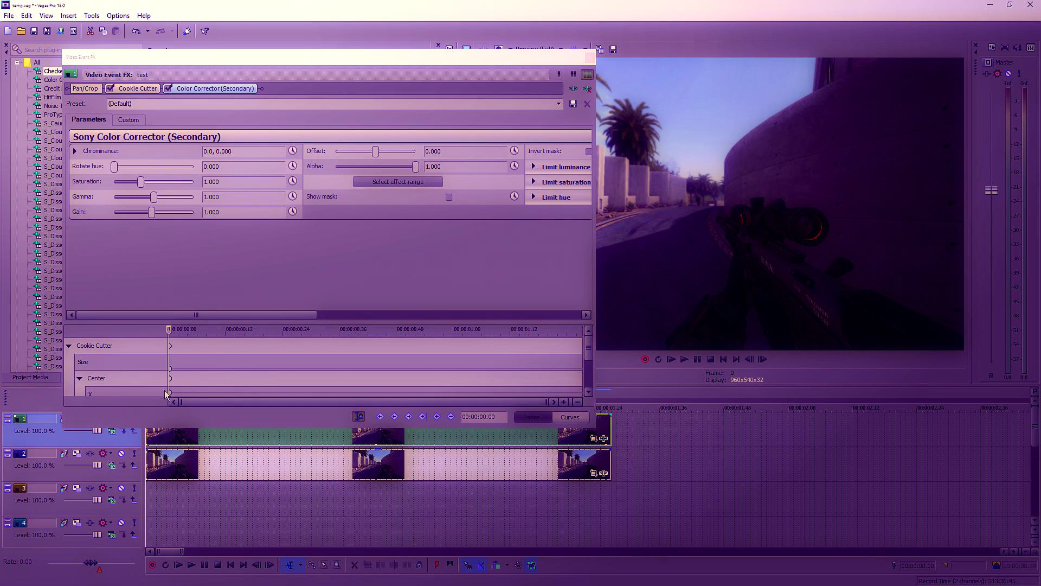
left_click(265, 432)
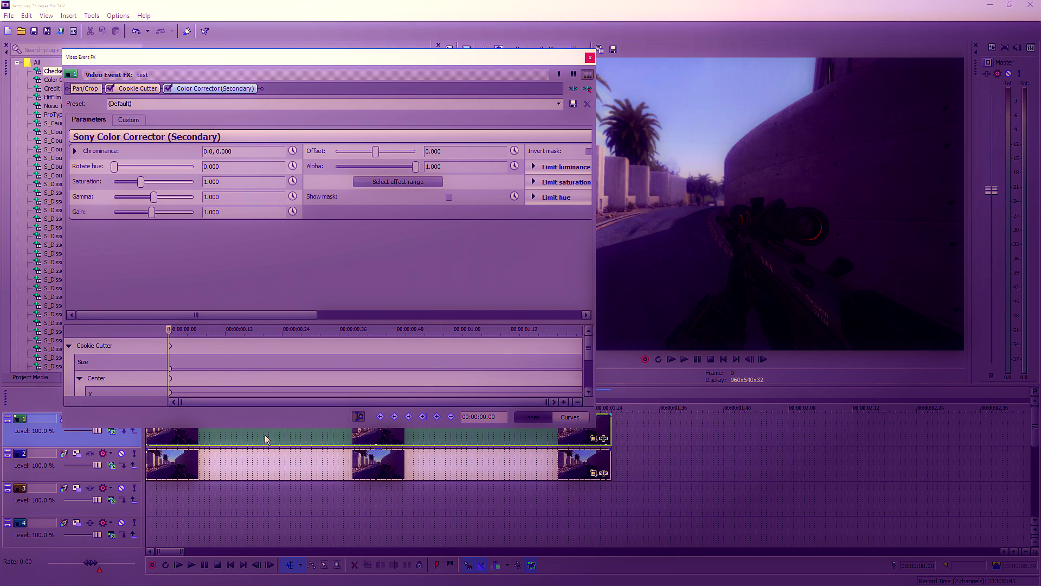
left_click_drag(120, 167, 194, 167)
left_click(377, 443)
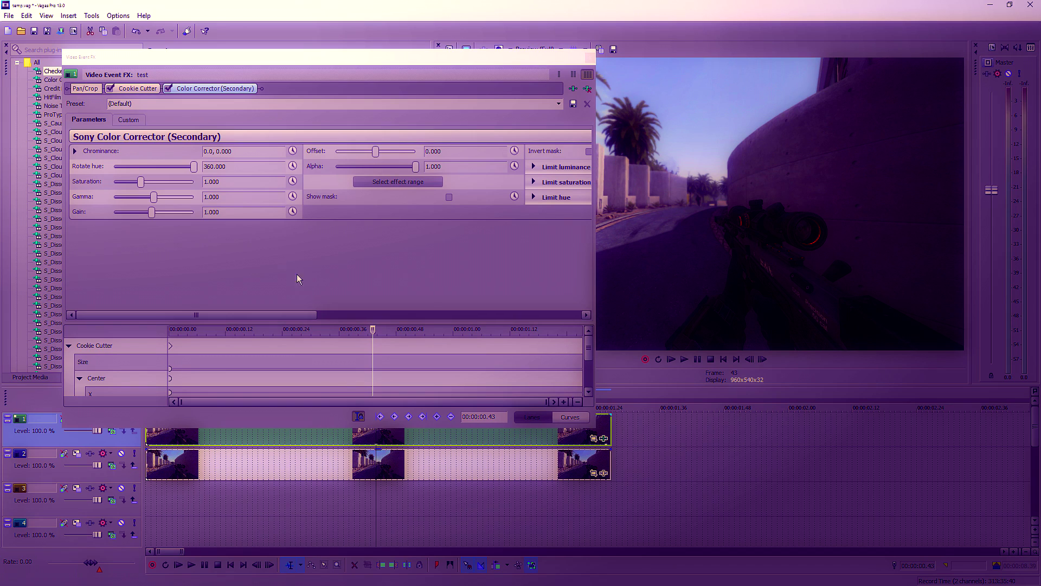
double_click(194, 167)
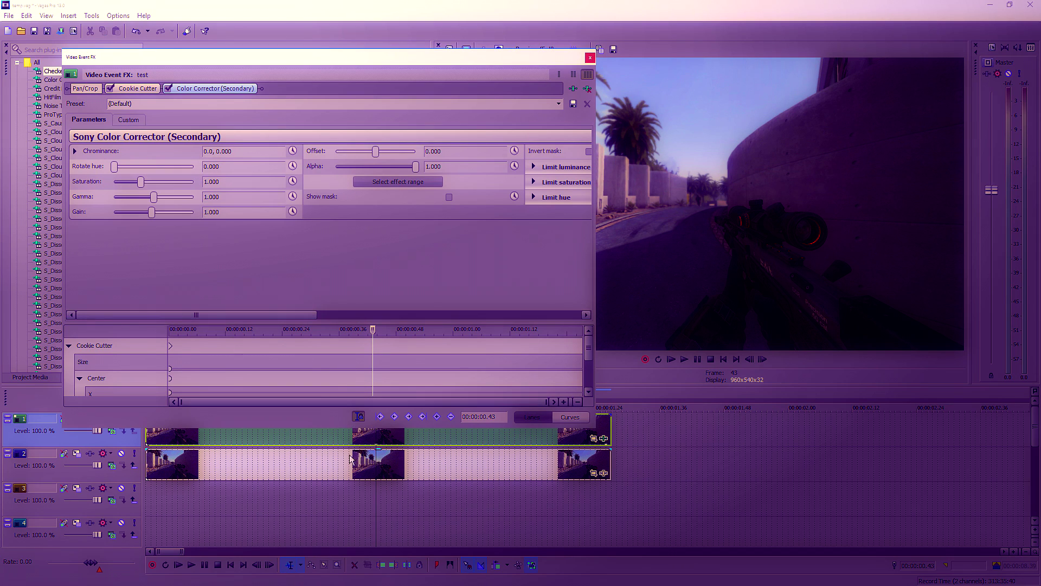
- Enable keyframe animation for the Color Corrector's hue rotation and return to the clip's first frame
left_click(157, 465)
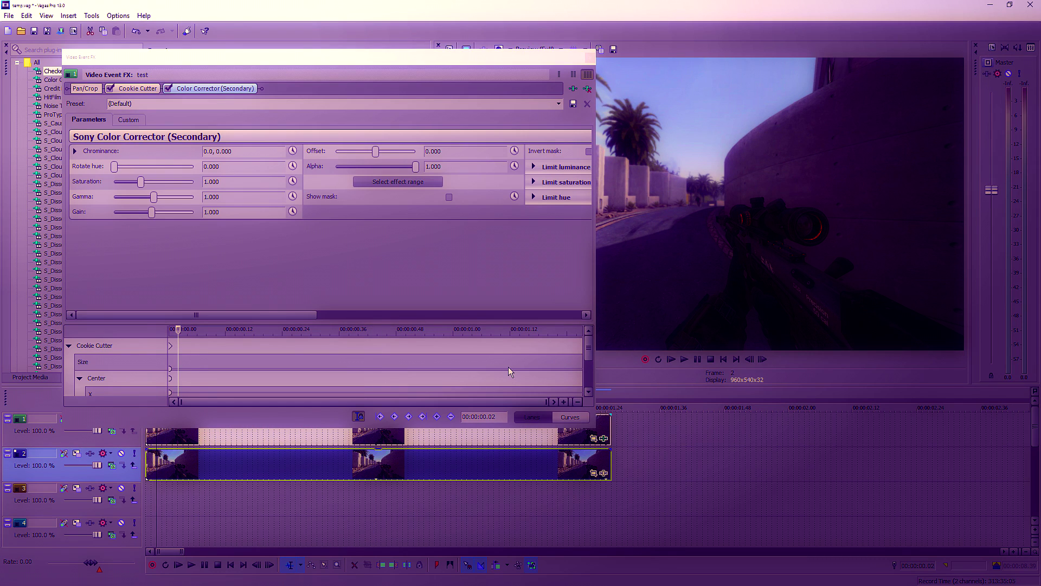
left_click(588, 390)
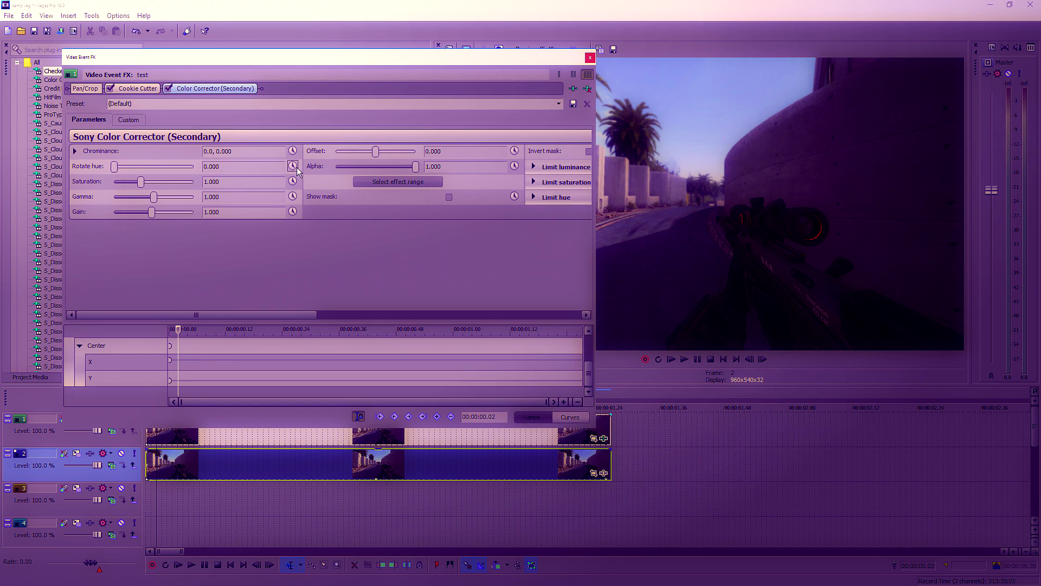
left_click(293, 166)
left_click(588, 390)
left_click(589, 390)
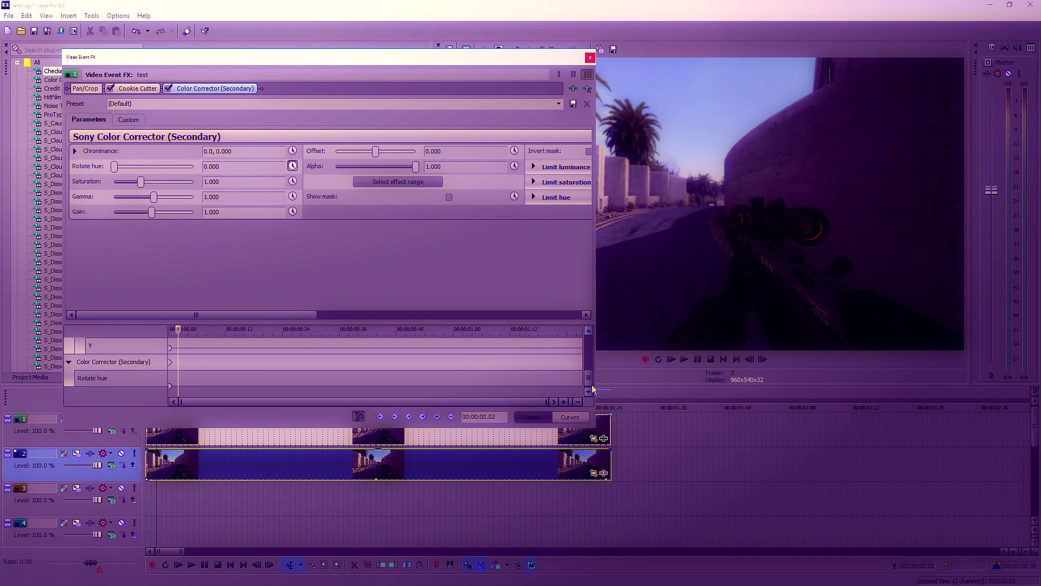
left_click(147, 459)
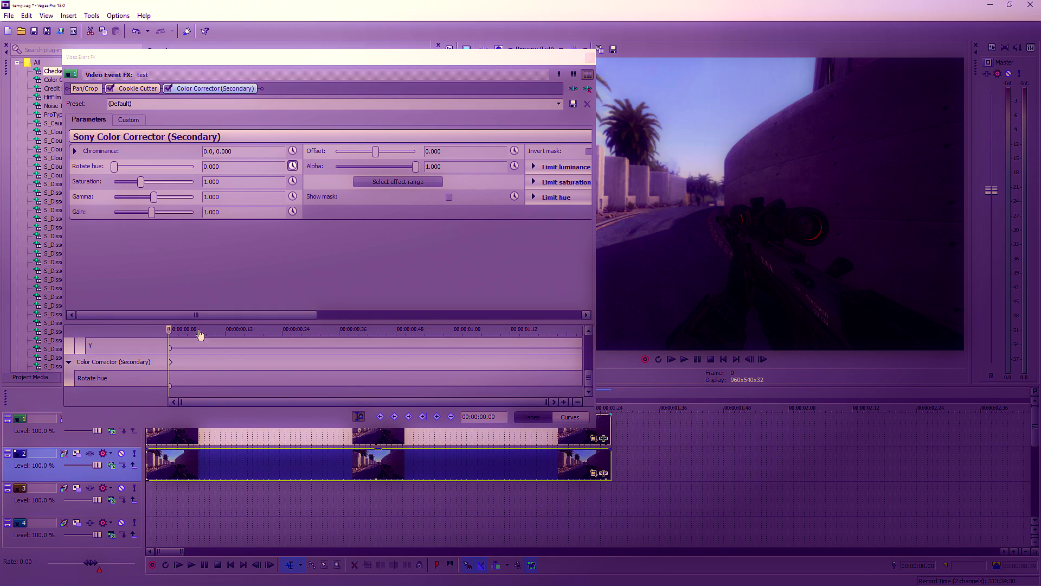
- Keyframe the Color Corrector's hue rotation to 360.000 at 00:00:00.23 and back to 0.000 near the clip's middle
left_click(248, 458)
left_click(264, 467)
left_click(270, 468)
left_click_drag(114, 166, 253, 183)
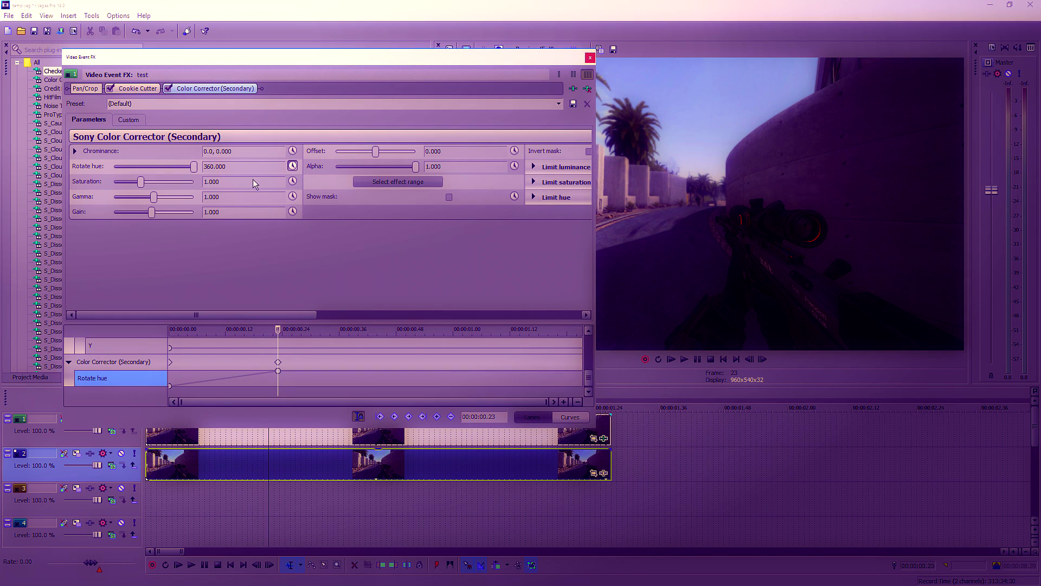
left_click(379, 458)
left_click_drag(194, 166, 113, 167)
- Keyframe the hue rotation to 360.000 at 00:00:01.03 and to 0.000 at the end of the clip
left_click(483, 463)
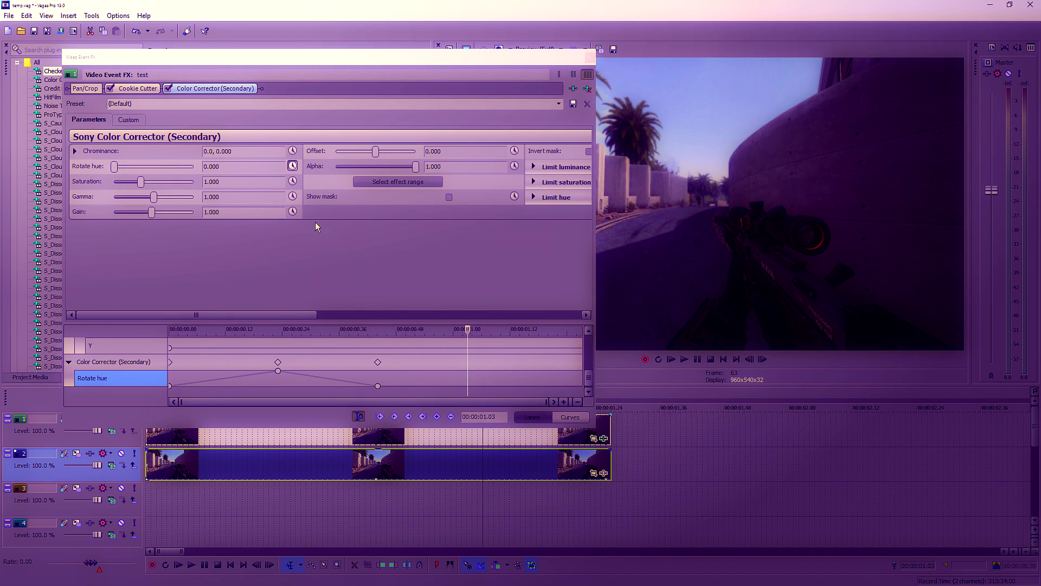
left_click_drag(114, 167, 195, 166)
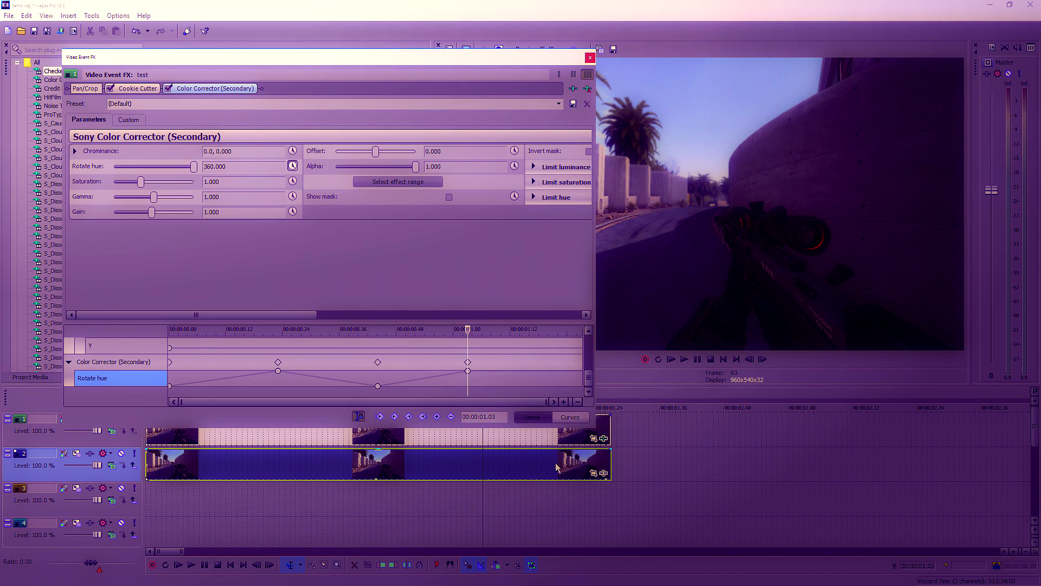
left_click(611, 467)
left_click_drag(190, 167, 114, 167)
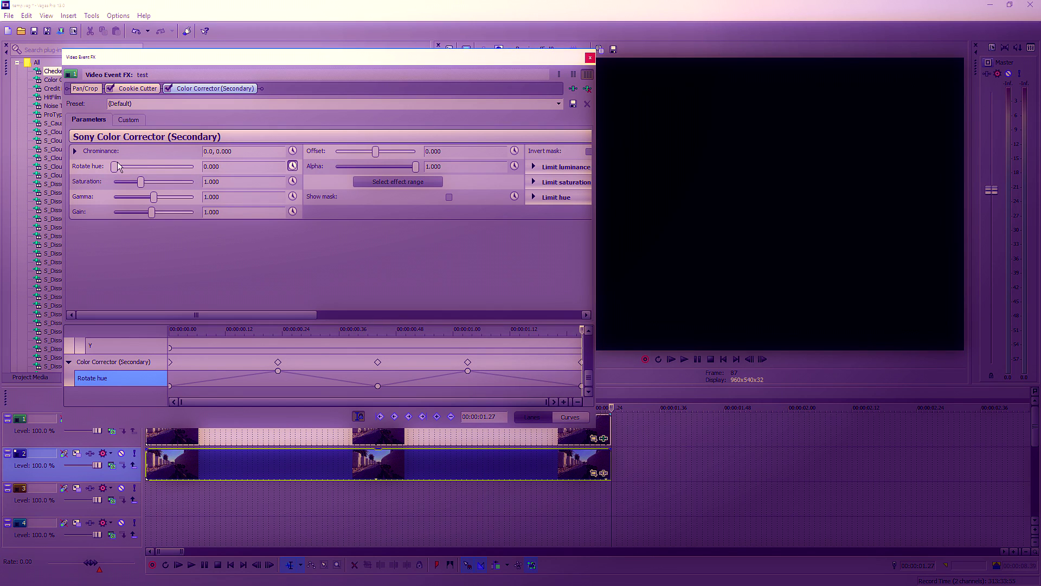
- Close the effect settings and play the clip from the start to check the color-shifting scope
left_click(590, 57)
left_click(723, 359)
left_click(698, 359)
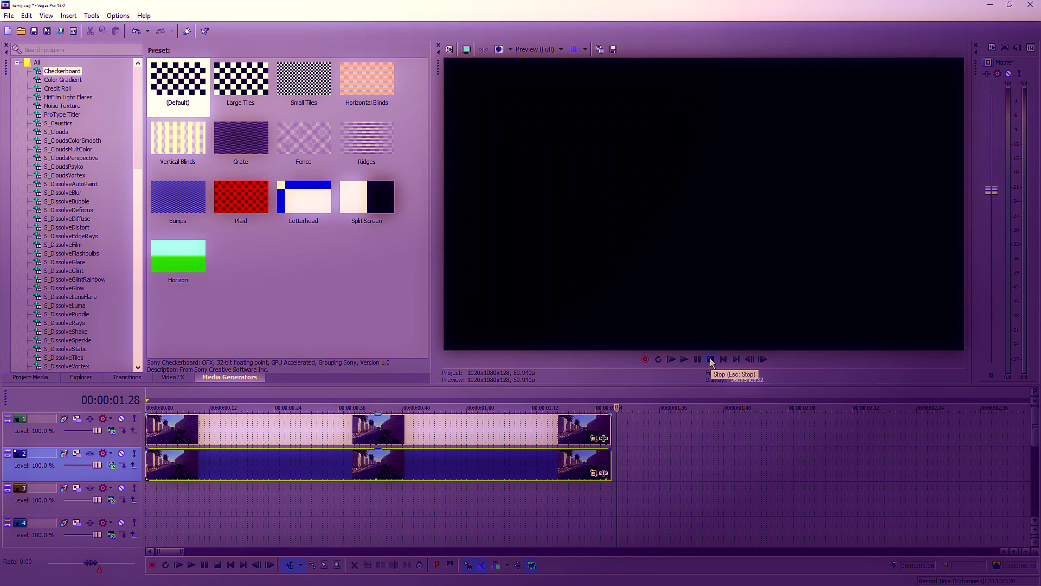
left_click(710, 359)
left_click(698, 359)
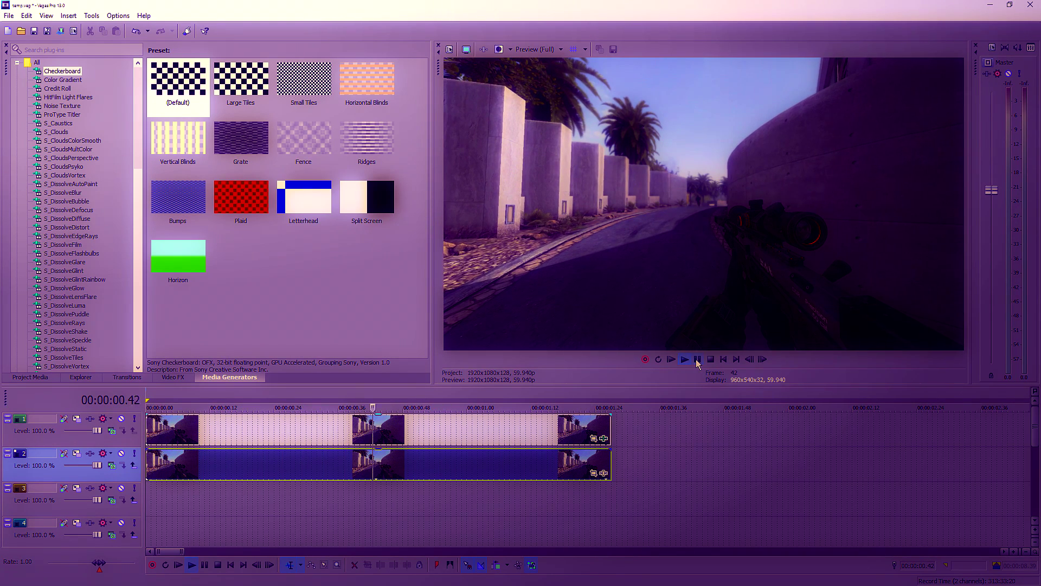
left_click(698, 359)
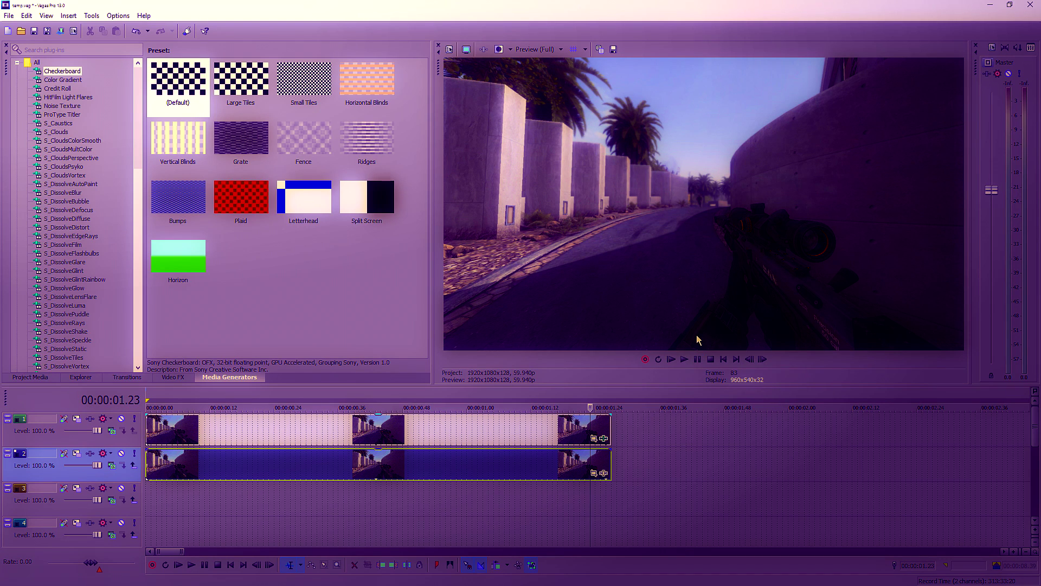
- Unmute the three video tracks and the audio track of the full montage
left_click(179, 440)
mouse_move(179, 441)
left_mouse_down()
mouse_move(184, 458)
mouse_move(230, 468)
mouse_move(170, 440)
left_mouse_up()
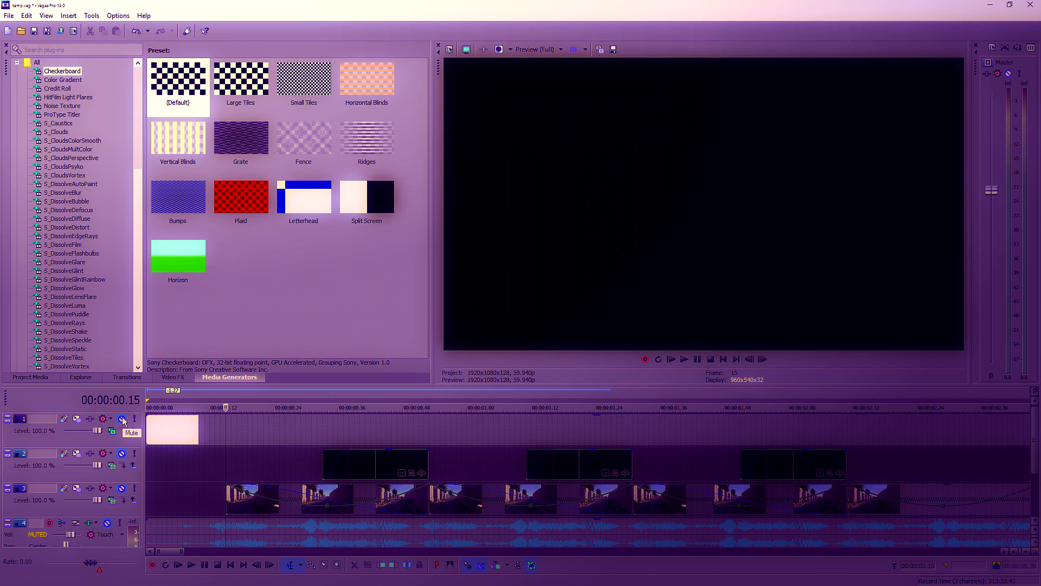
left_click(328, 443)
left_click(125, 455)
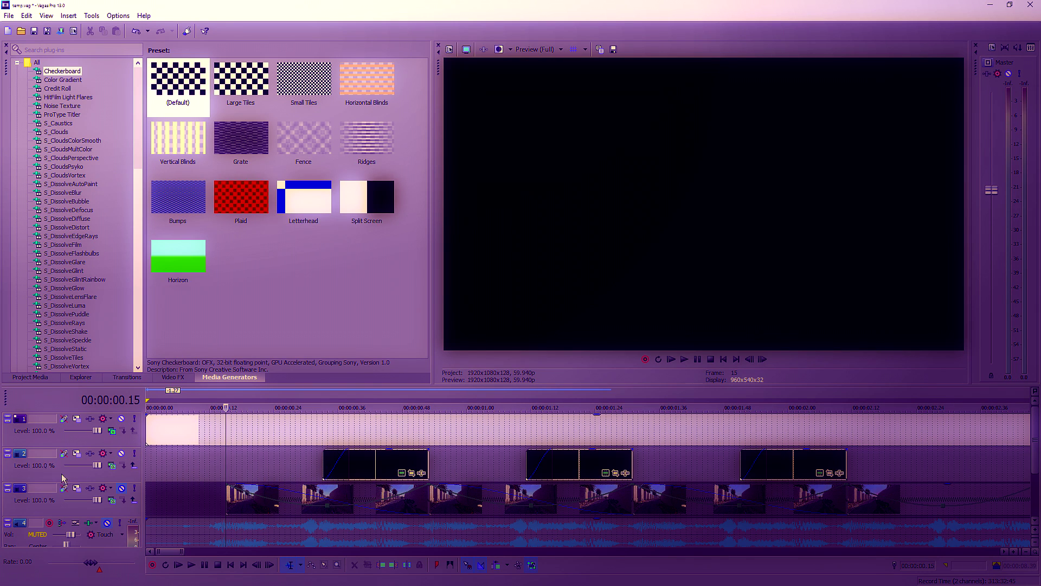
left_click(122, 488)
left_click(108, 523)
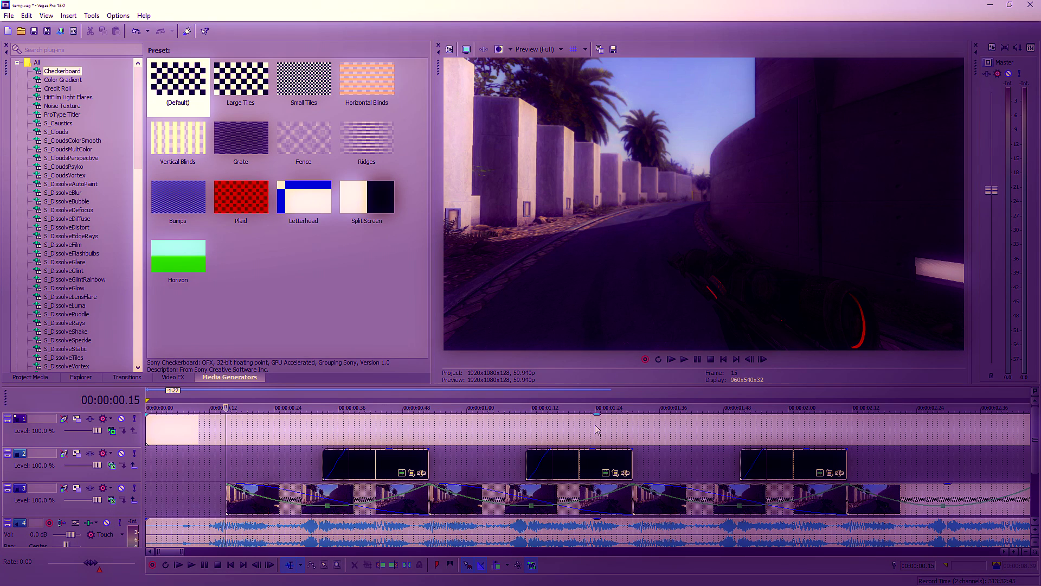
- Play the full montage with its audio from the beginning through the end and pause playback
left_click(724, 359)
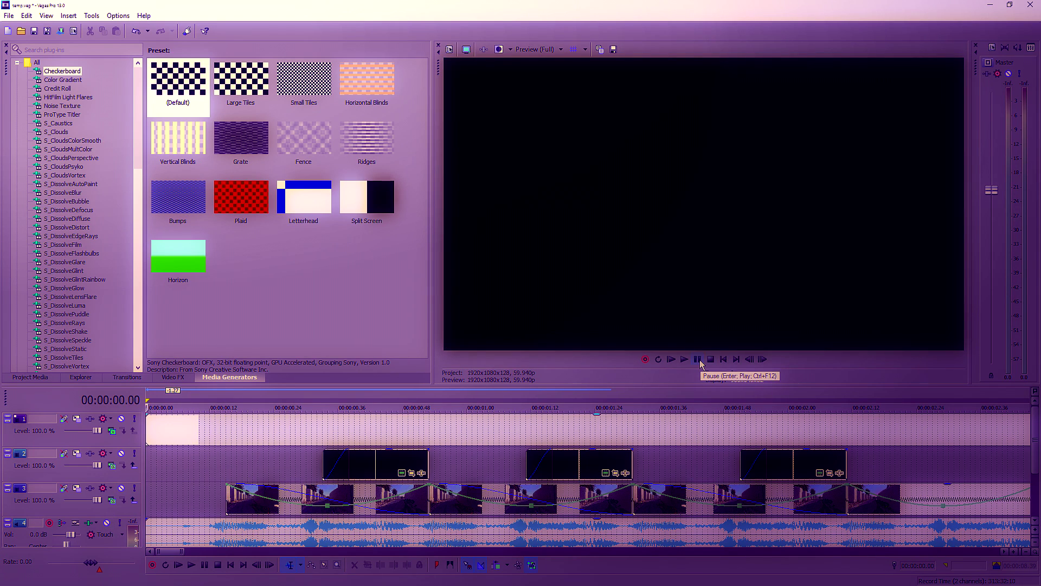
left_click(699, 360)
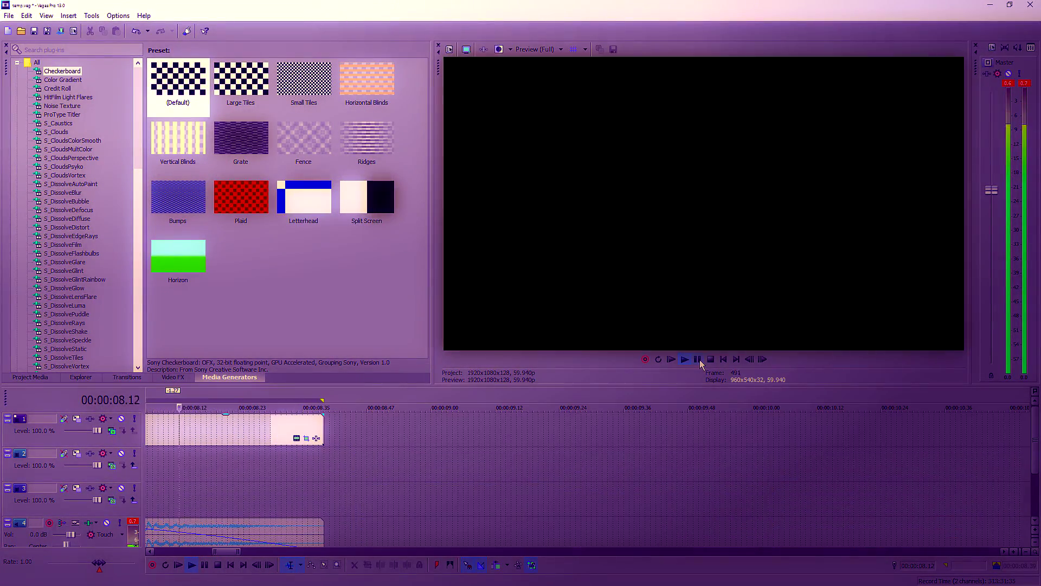
left_click(700, 360)
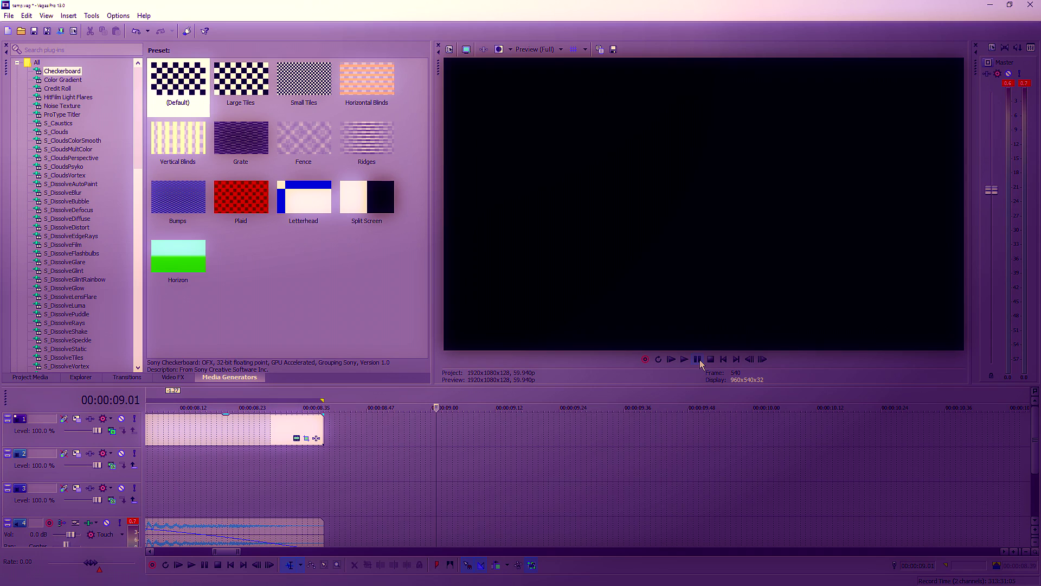